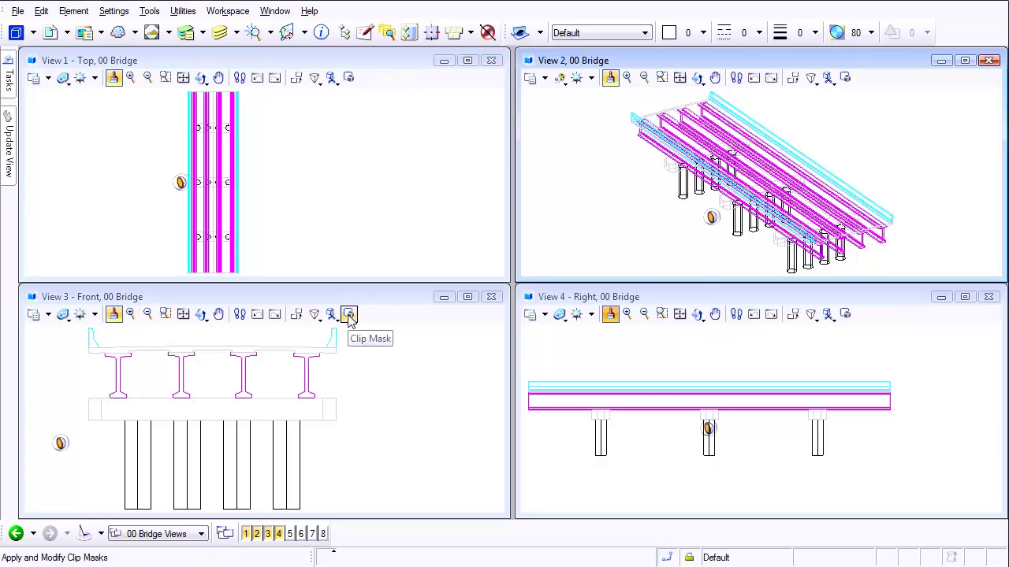
Draw a two-point clip-mask rectangle around the middle girder and pier in the front view
click(349, 316)
mouse_move(9, 146)
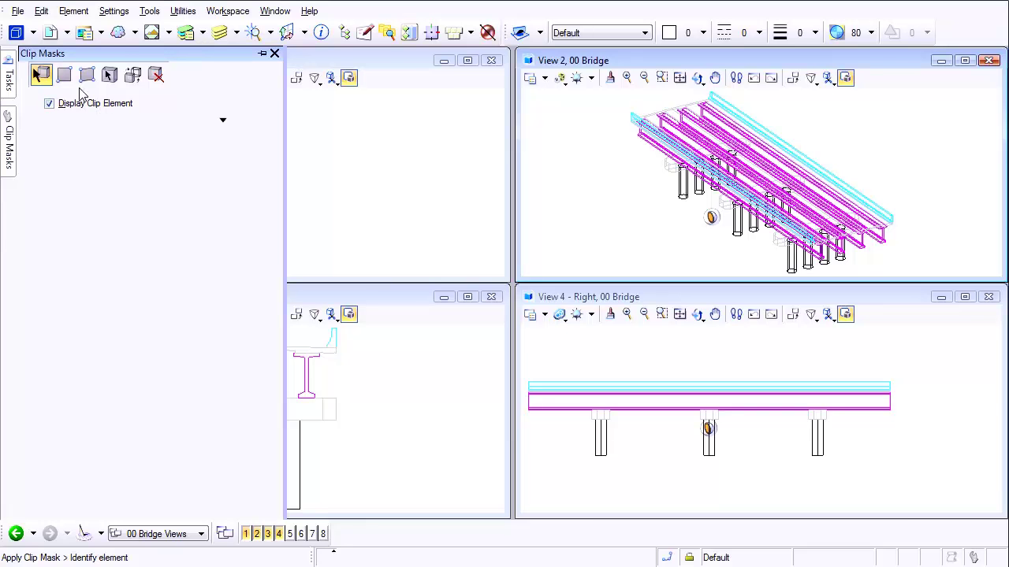
click(65, 76)
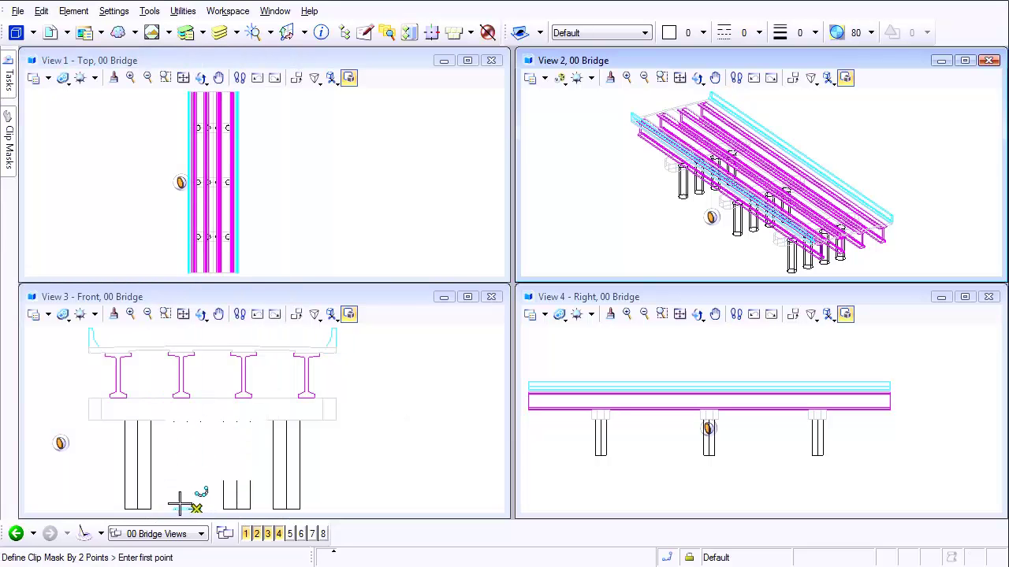
click(162, 439)
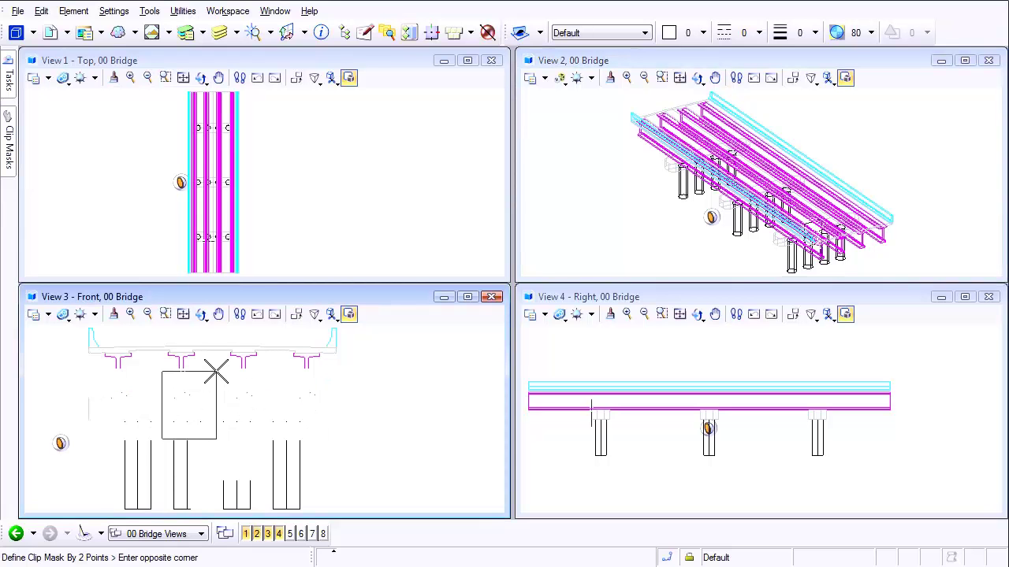
click(216, 372)
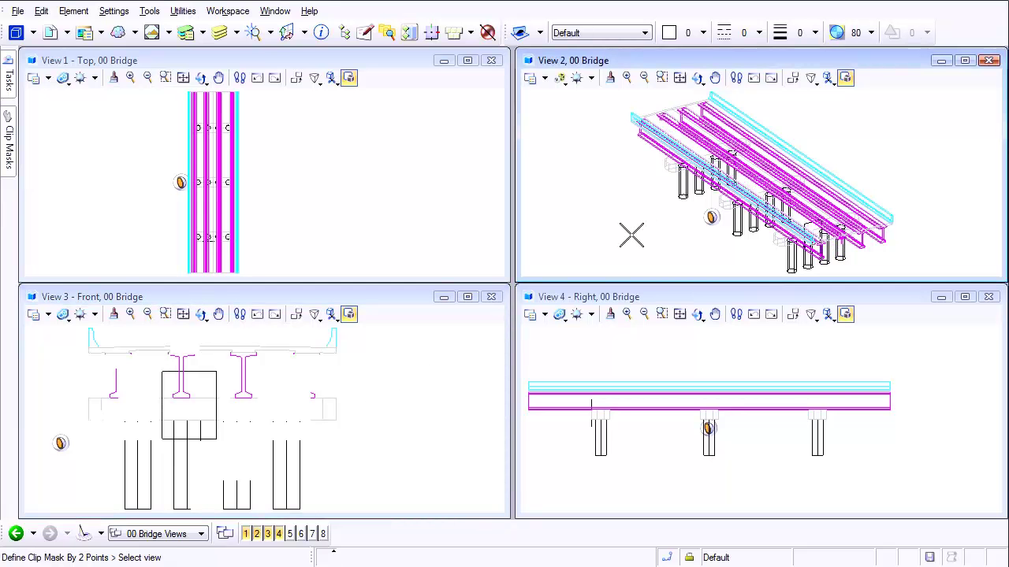
Maximize the isometric view, fit the bridge, and rotate it to a lower side-on angle
double_click(653, 62)
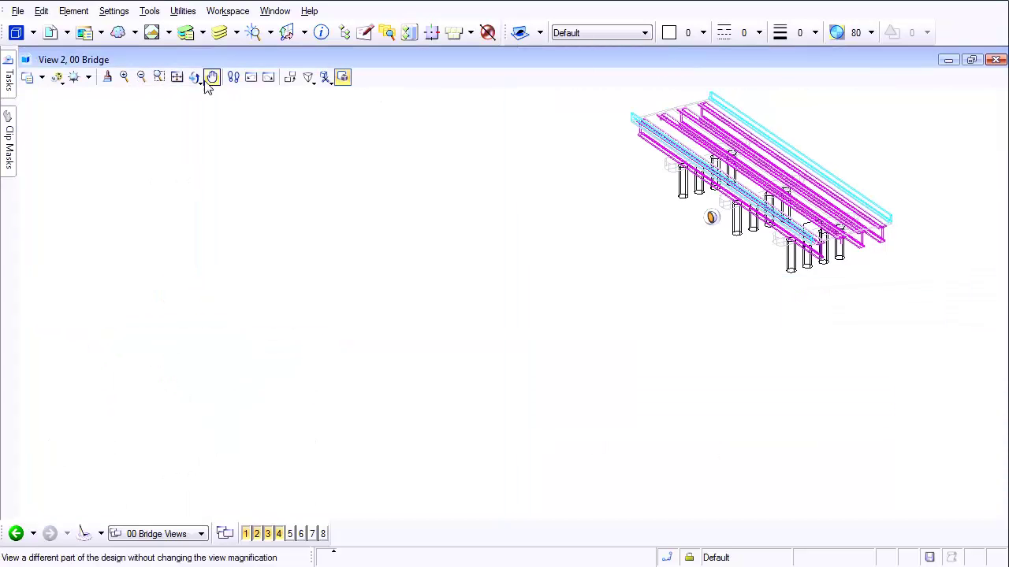
click(177, 77)
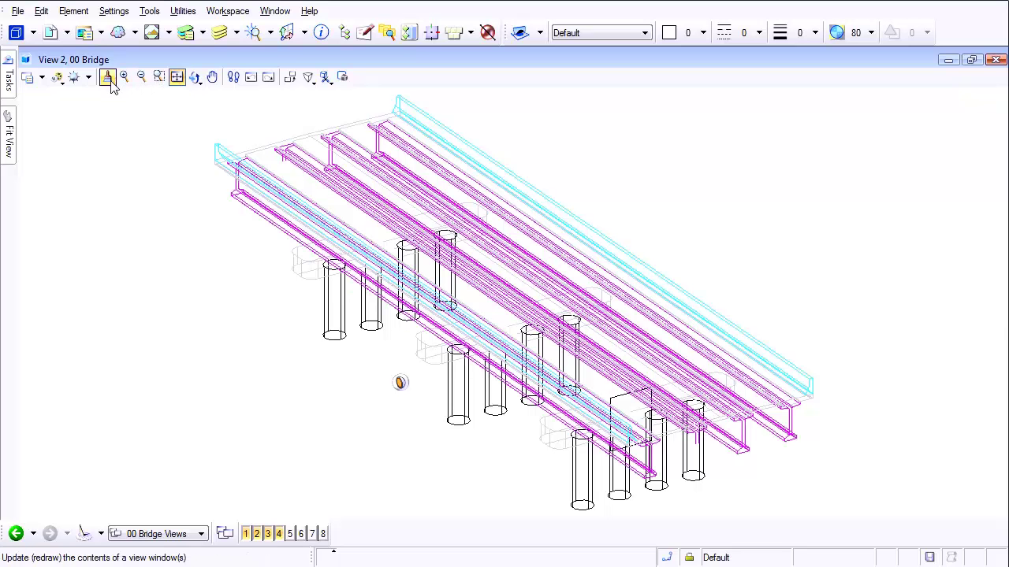
click(194, 76)
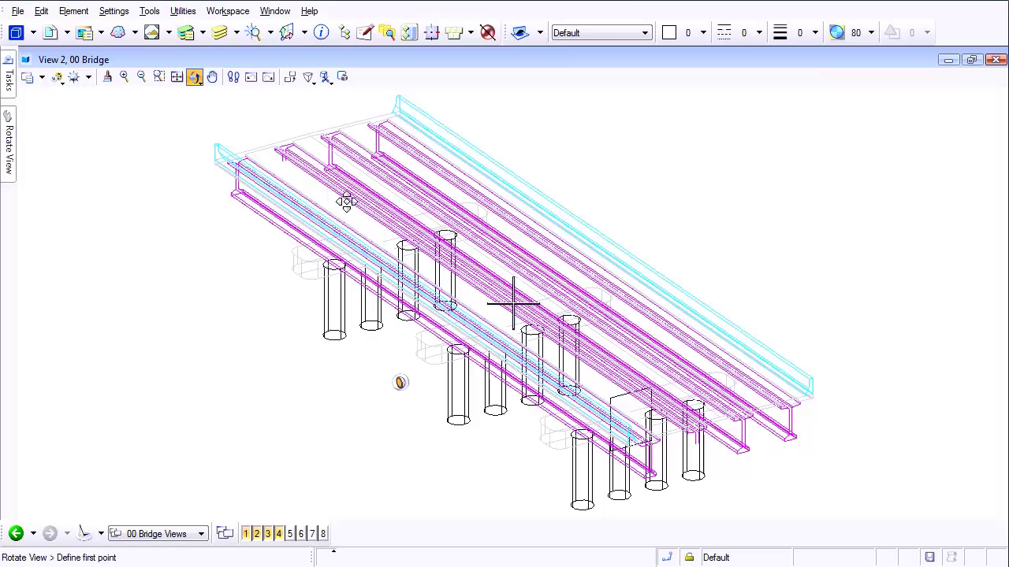
drag(400, 383, 384, 362)
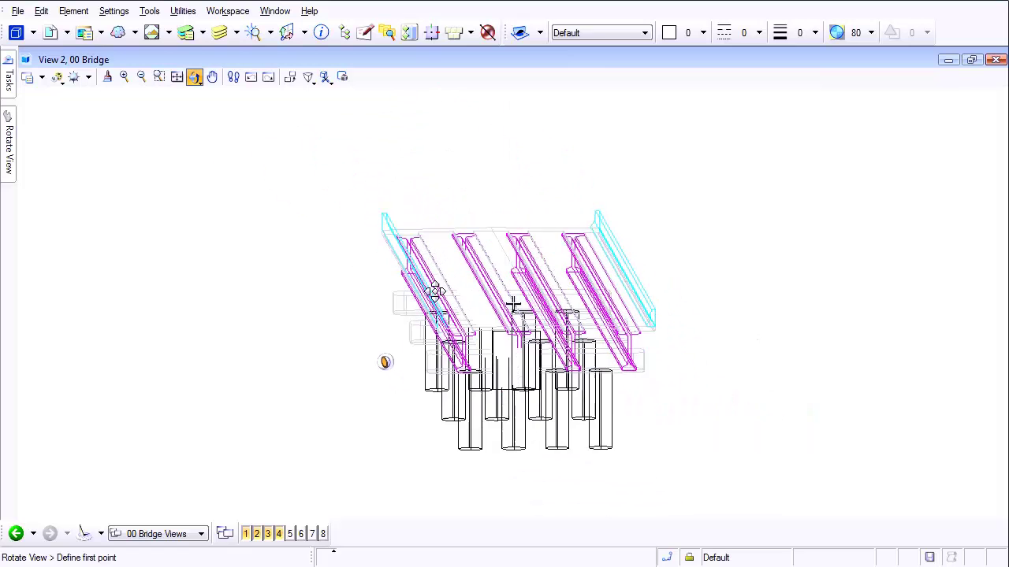
drag(435, 292, 513, 304)
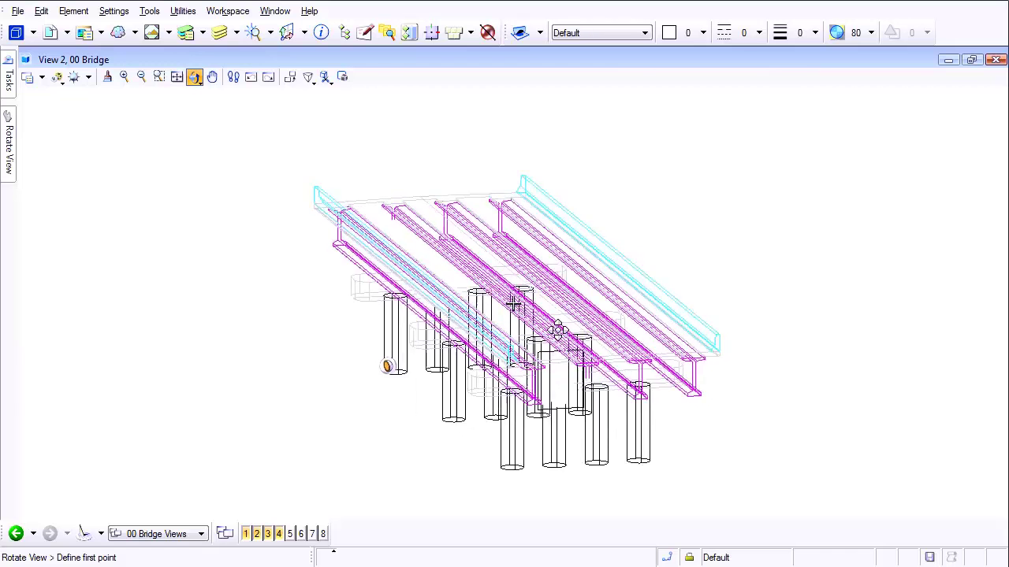
drag(557, 329, 635, 326)
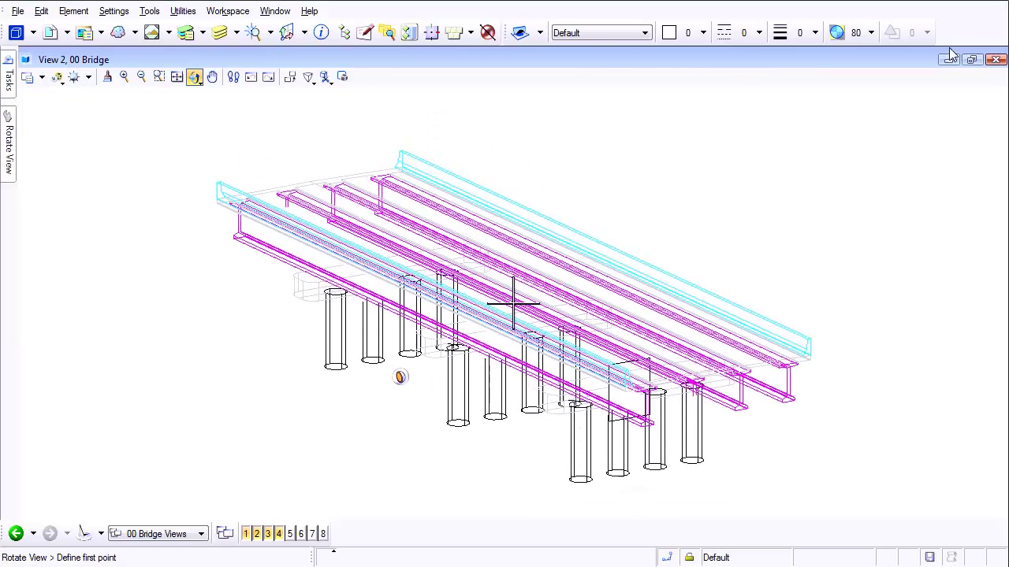
Retile the four views, redraw the front view, and select the clip-mask rectangle
click(973, 61)
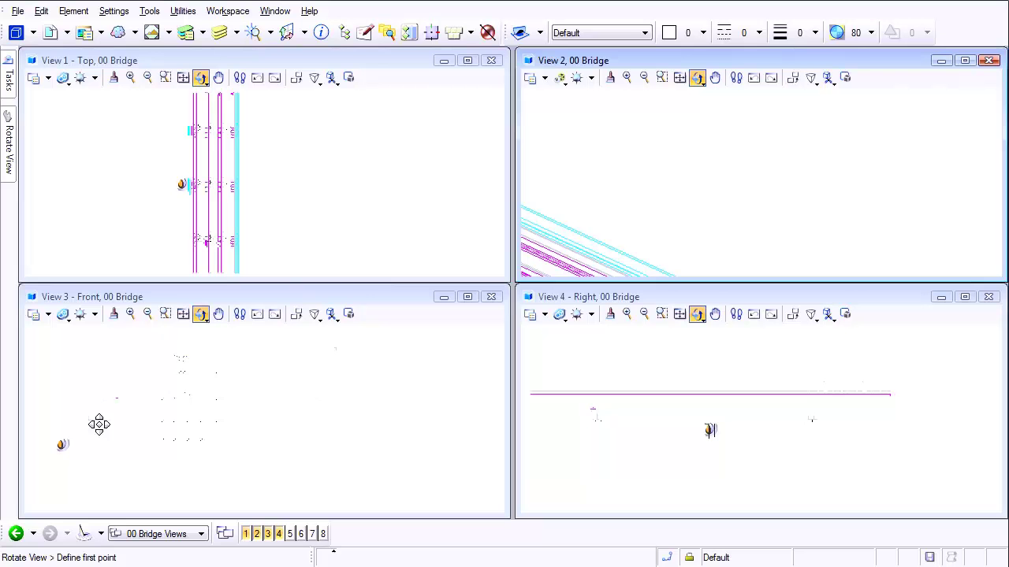
click(114, 314)
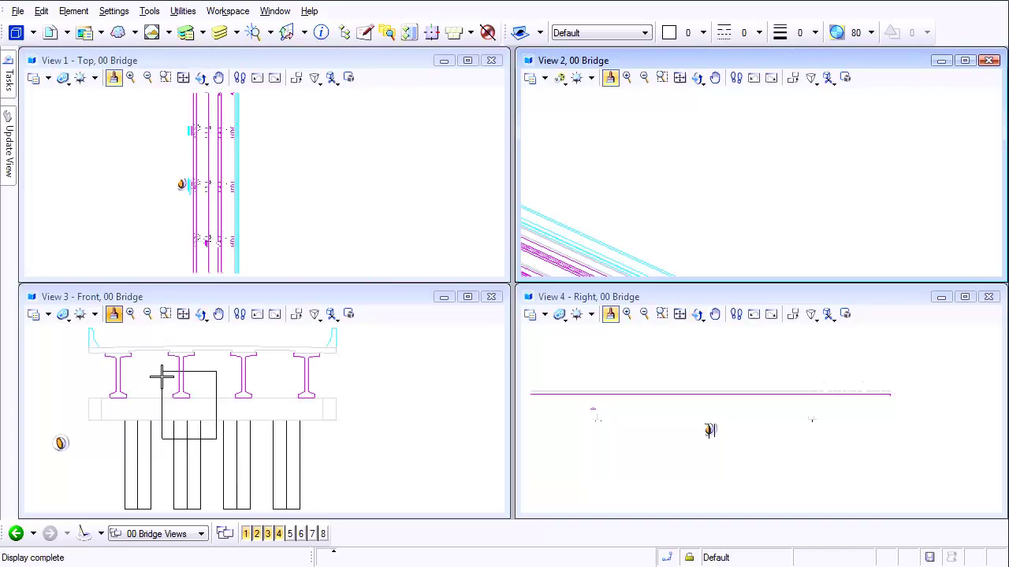
click(10, 79)
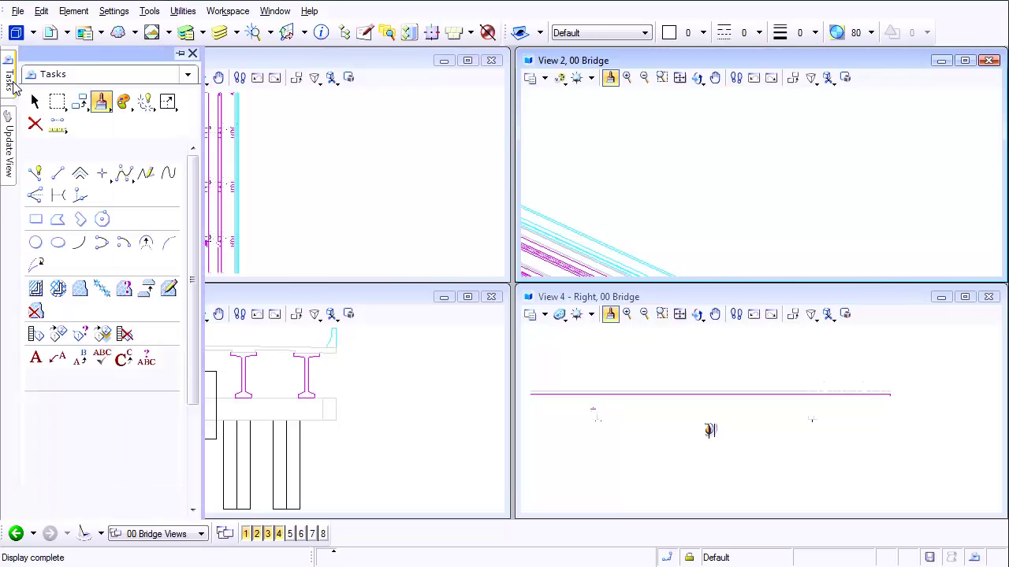
click(33, 103)
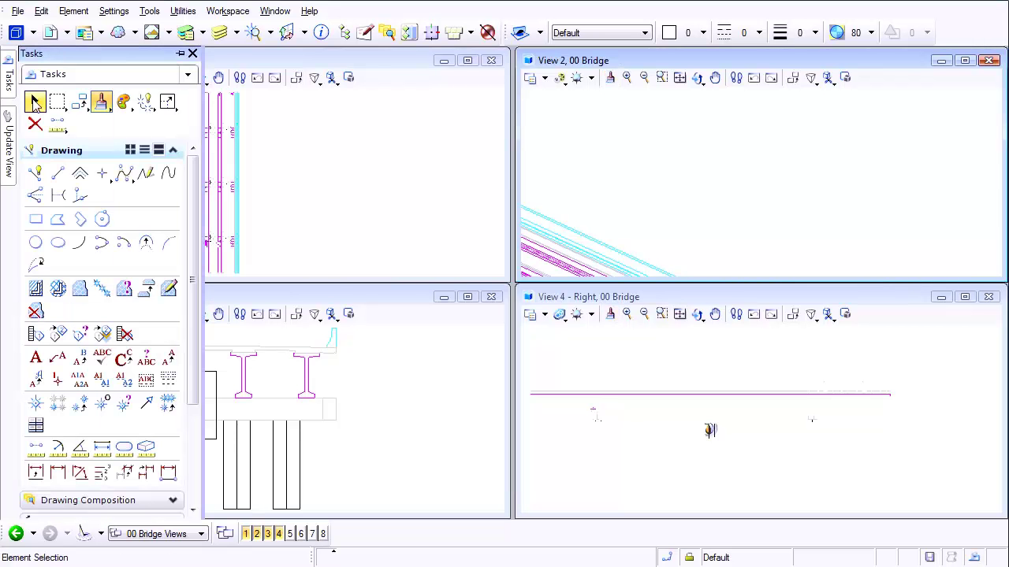
click(216, 385)
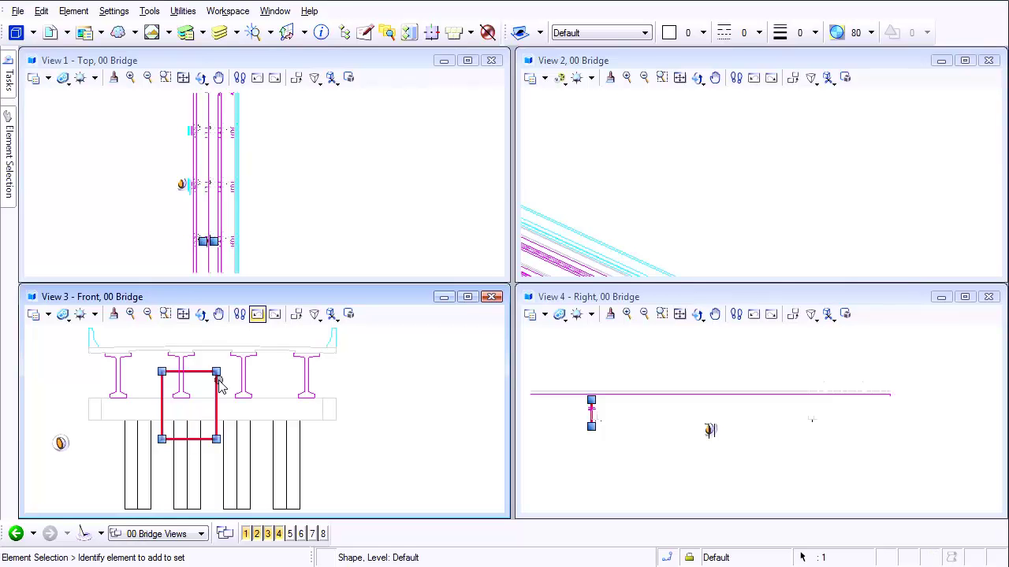
Delete the clip-mask rectangle and redraw the right view showing the full bridge
mouse_move(10, 89)
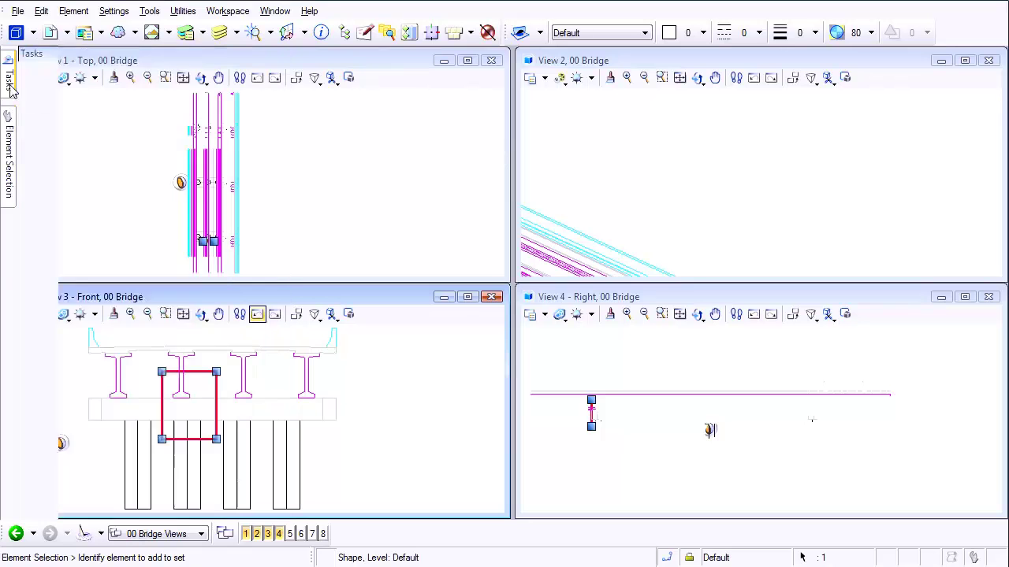
click(34, 102)
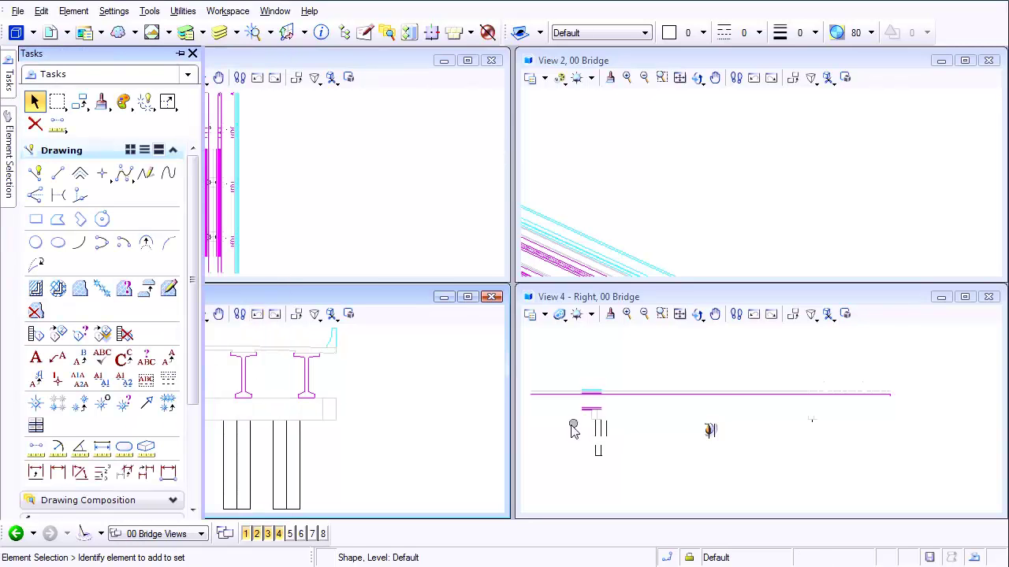
click(610, 313)
click(646, 355)
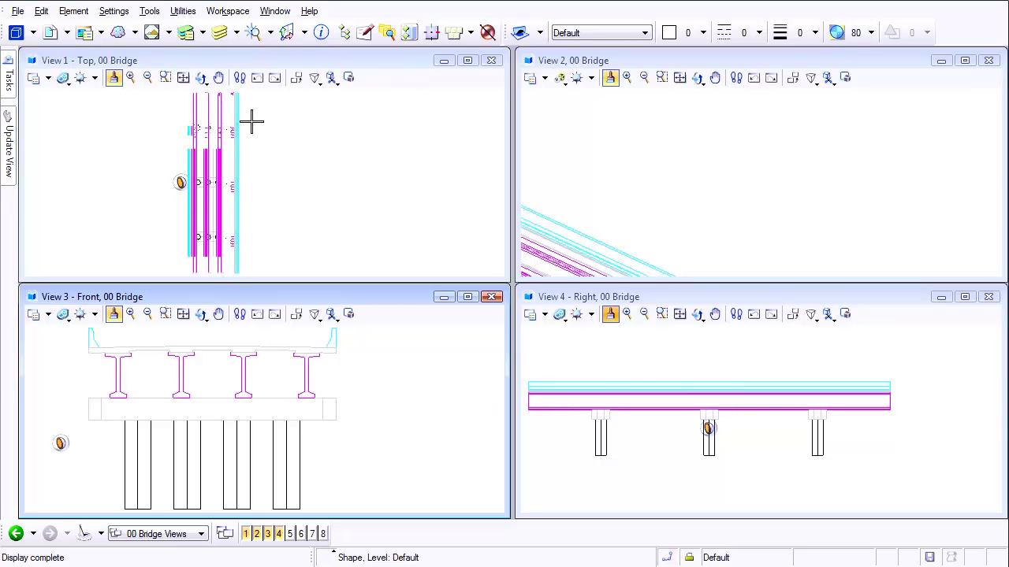
Draw a two-point clip mask over the upper bridge end in the top view, applied to the isometric view
click(349, 78)
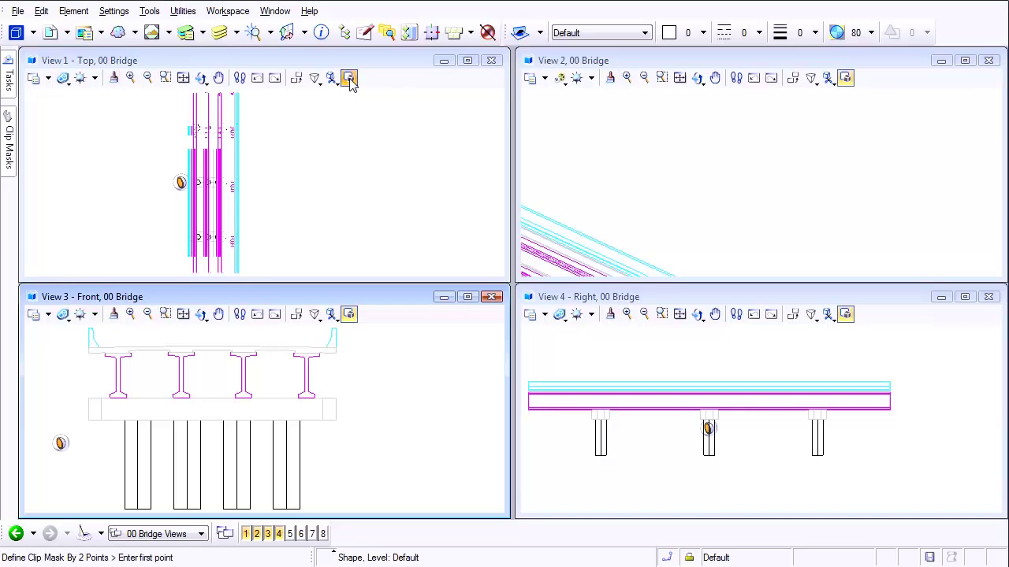
click(253, 107)
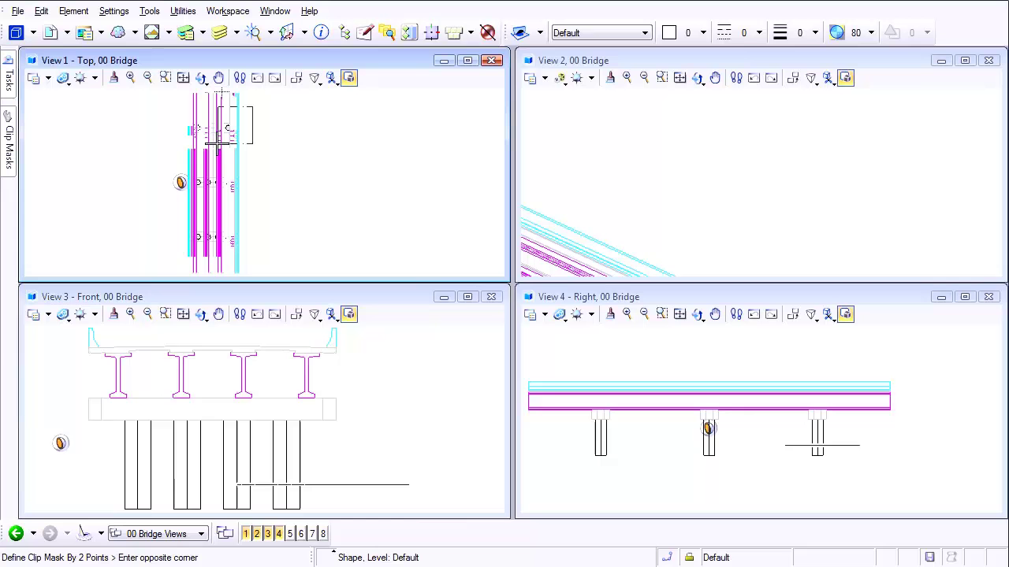
click(221, 144)
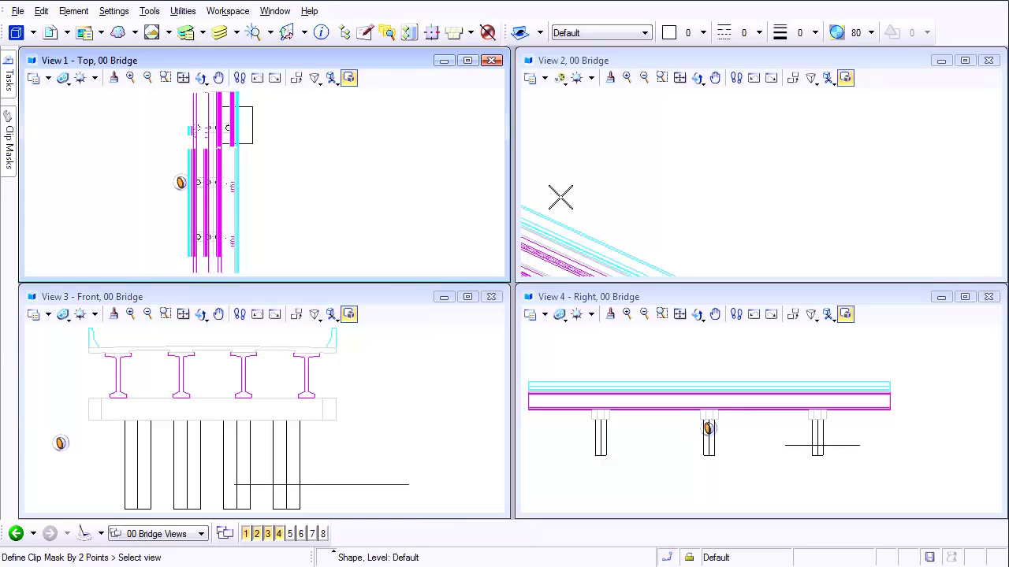
click(635, 186)
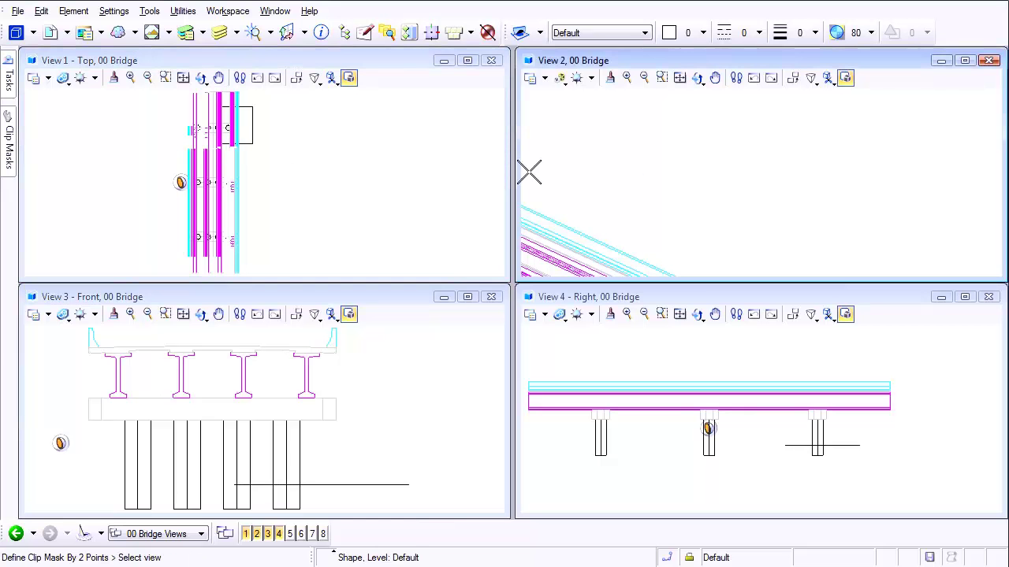
Draw a second two-point clip mask over the lower bridge end, applied to the isometric view
click(349, 79)
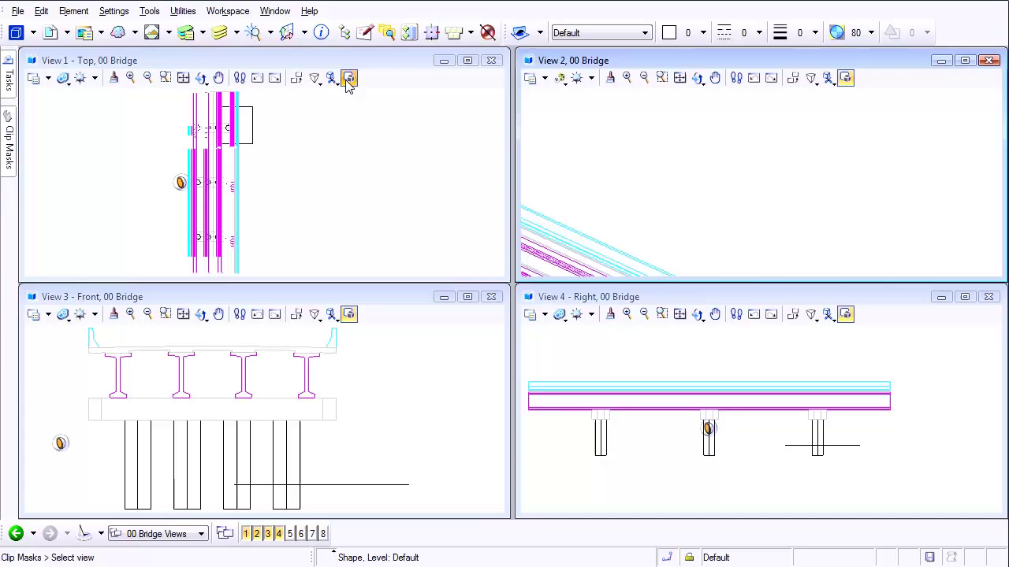
click(255, 254)
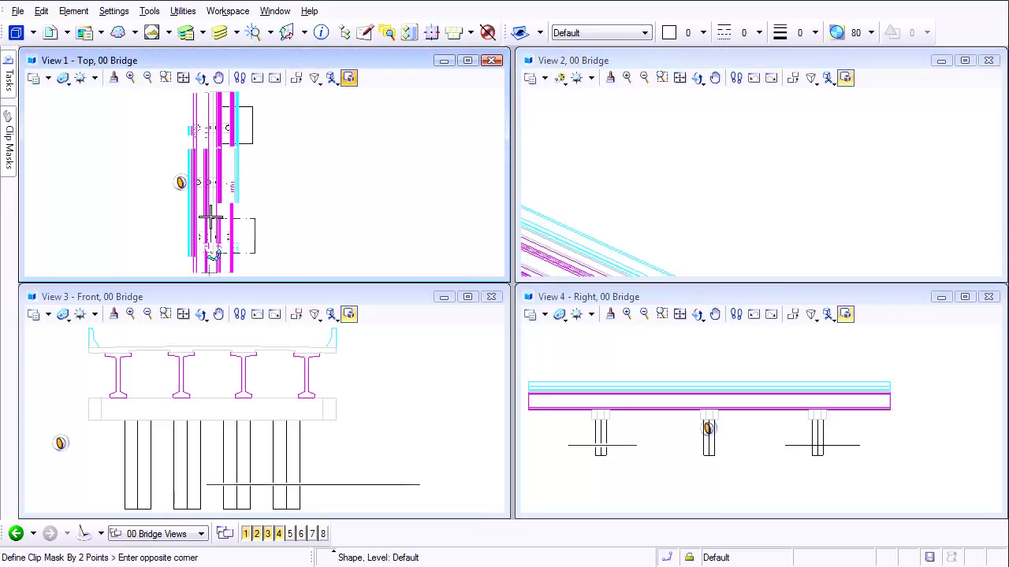
click(211, 218)
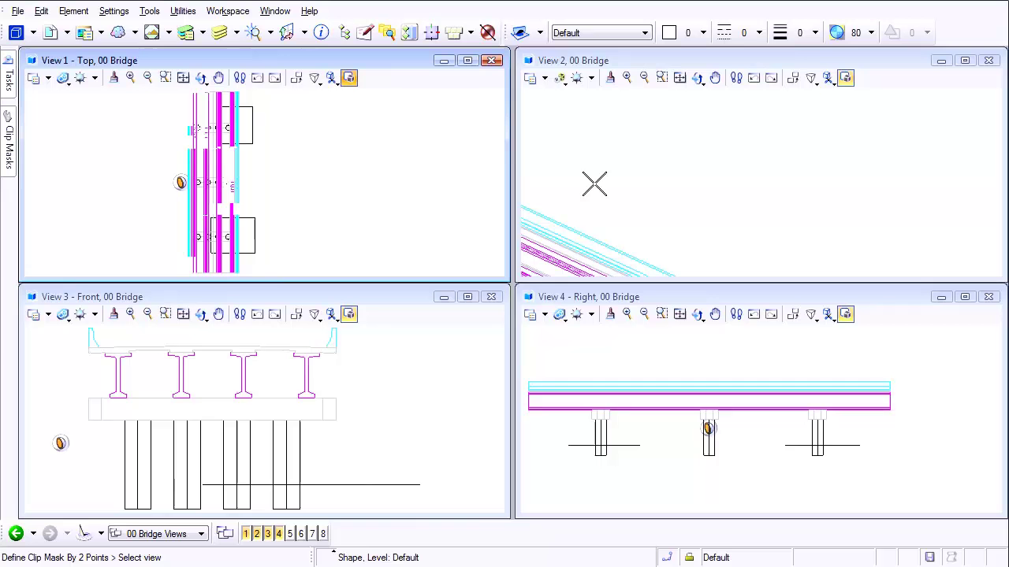
click(699, 145)
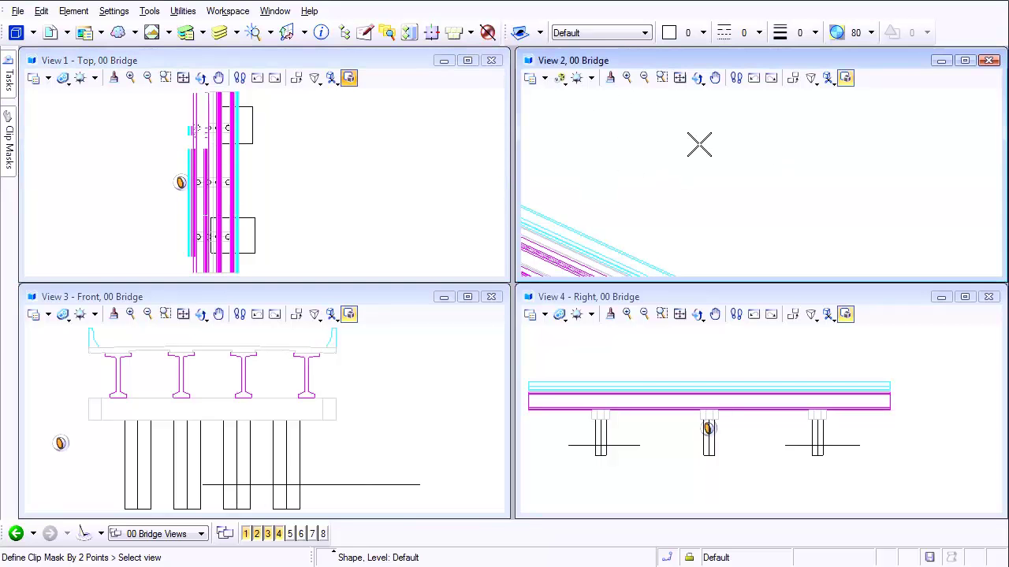
Maximize the isometric view and tilt the clipped wireframe bridge slightly
double_click(682, 60)
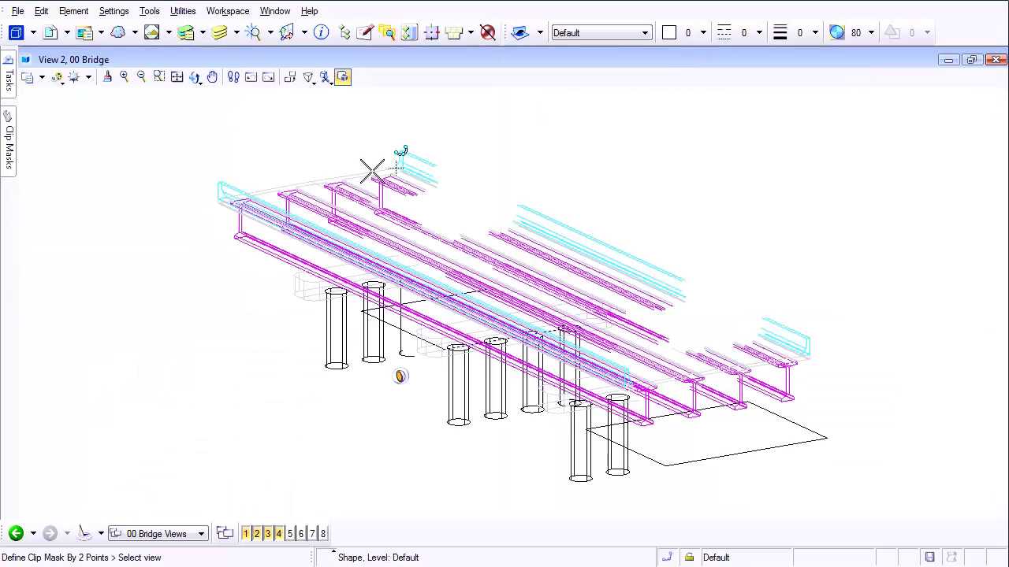
click(195, 76)
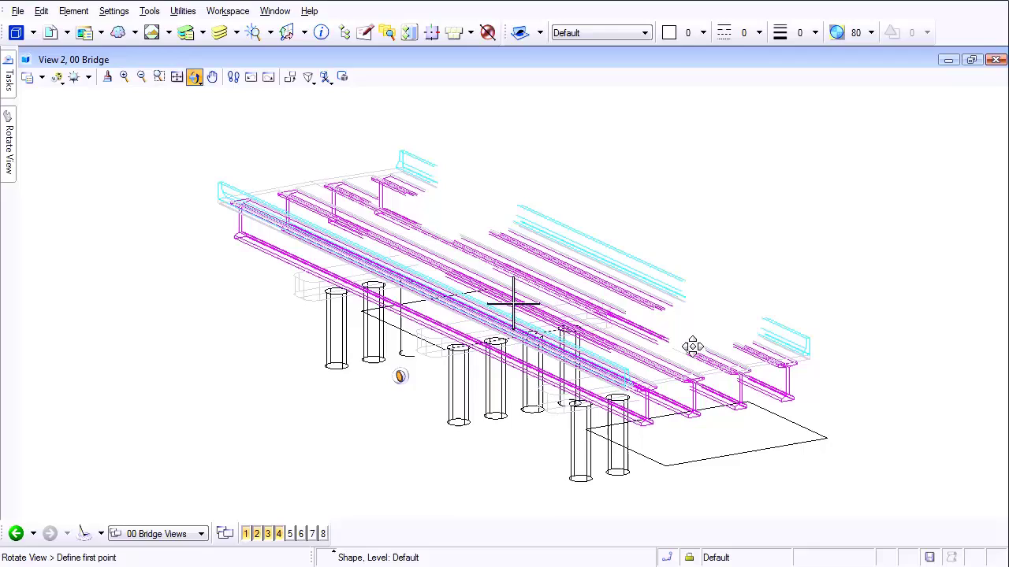
mouse_move(702, 342)
mouse_down()
mouse_move(520, 365)
mouse_move(431, 269)
mouse_move(693, 359)
mouse_move(702, 333)
mouse_up()
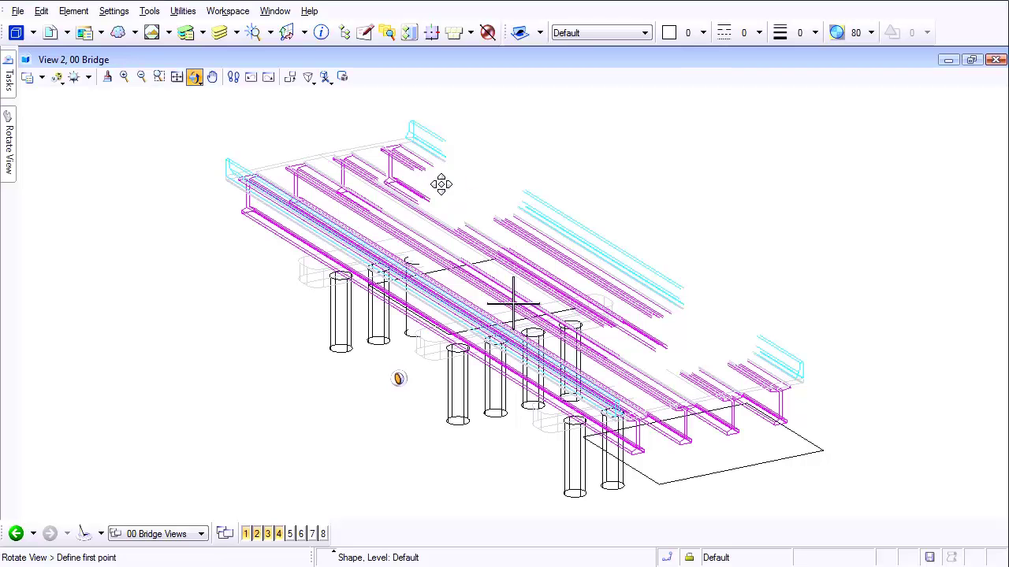
Apply the Smooth Modeling display style to View 2
click(57, 77)
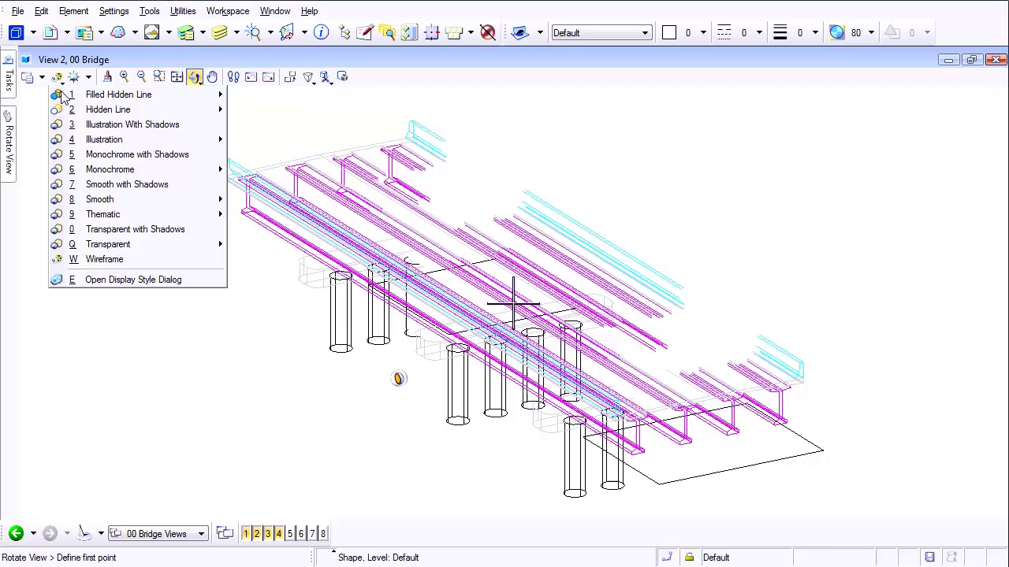
mouse_move(111, 202)
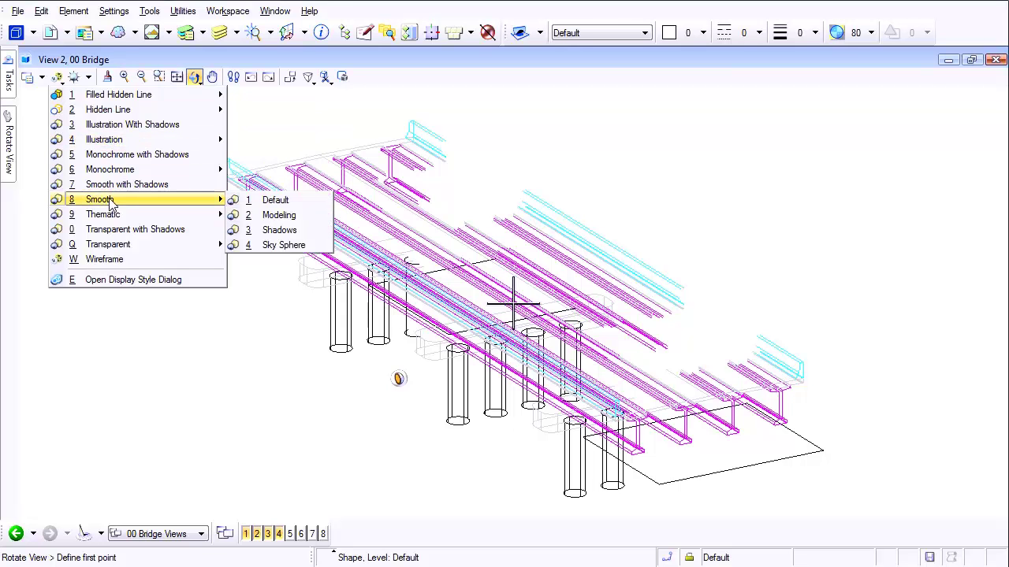
click(280, 230)
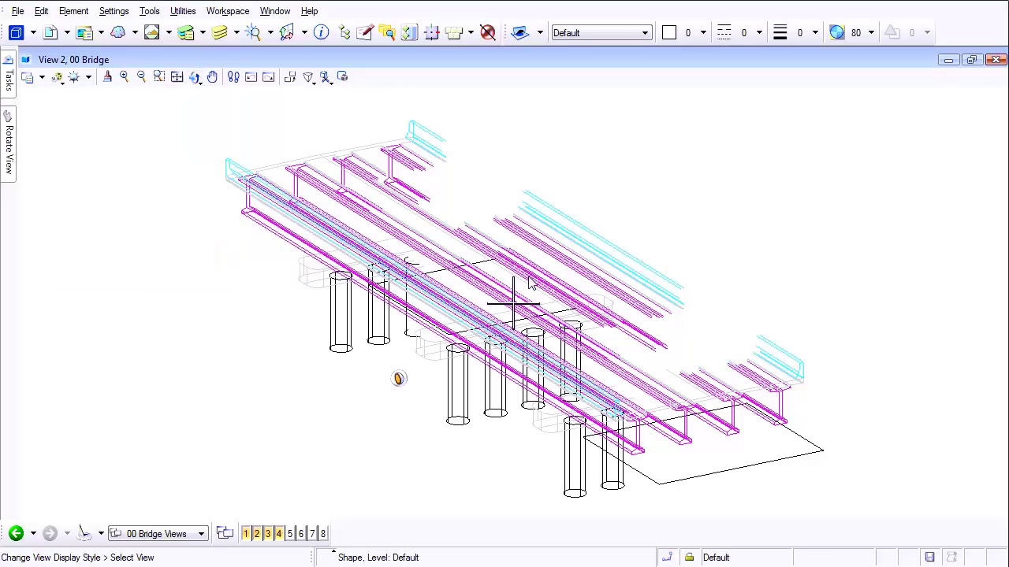
click(529, 280)
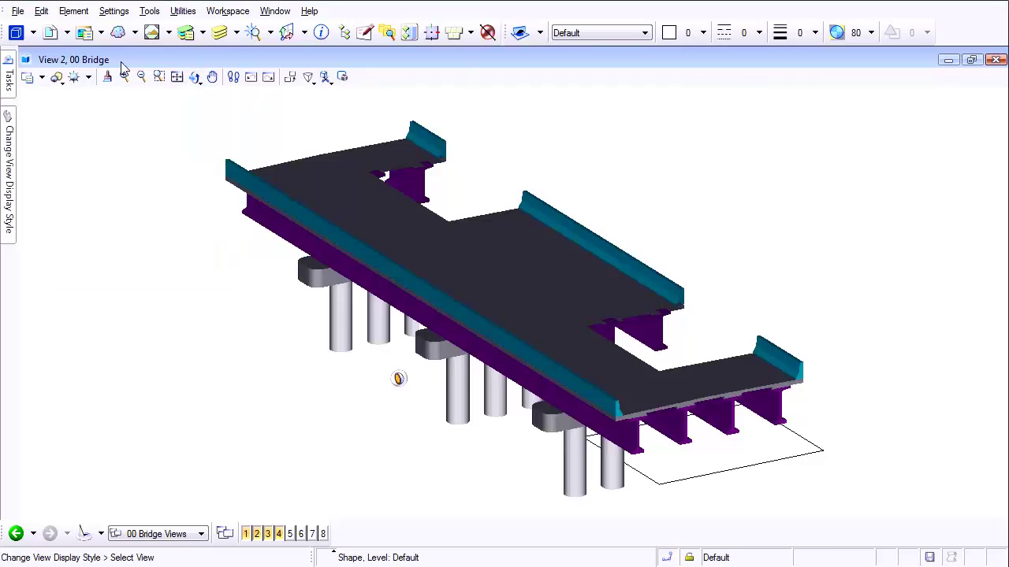
Fit the shaded bridge in View 2 and rotate it to a new angle
click(177, 76)
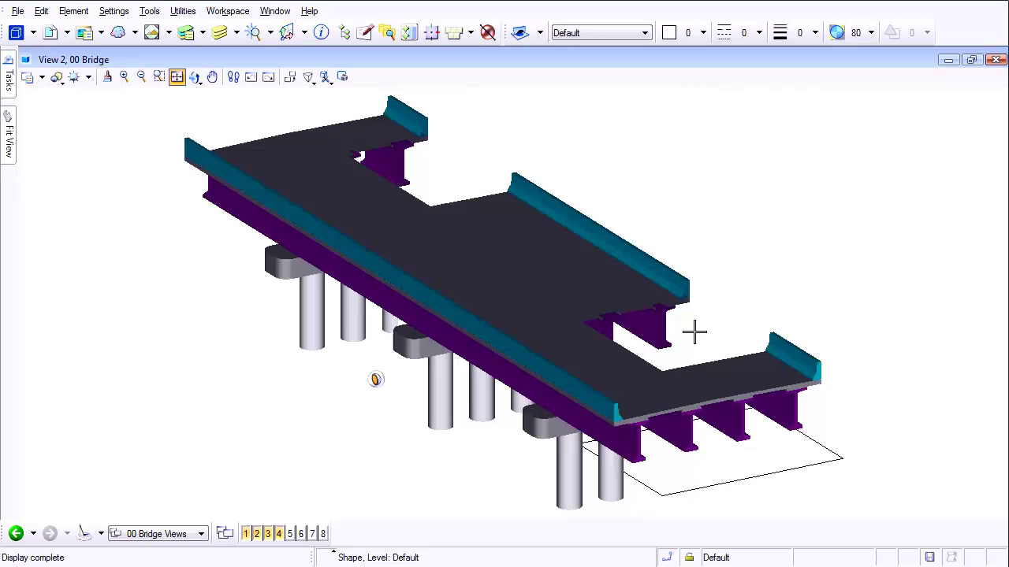
click(193, 77)
drag(513, 300, 613, 241)
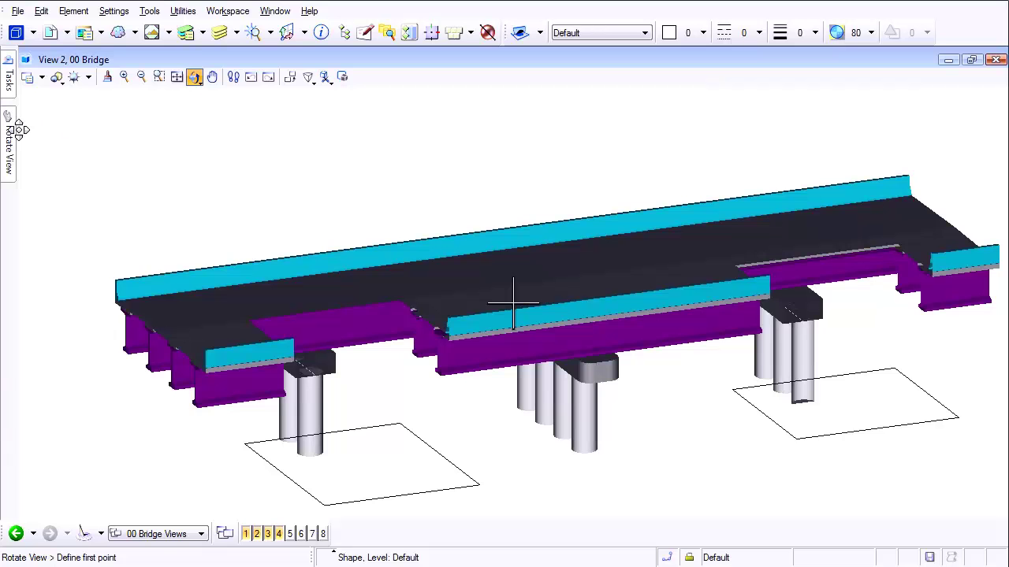
mouse_move(10, 75)
click(34, 100)
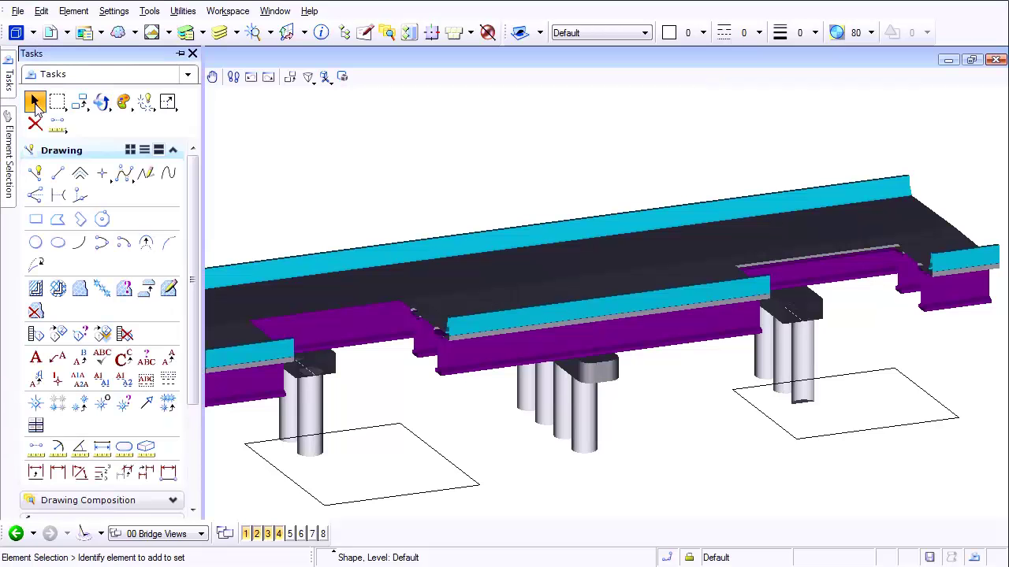
click(471, 487)
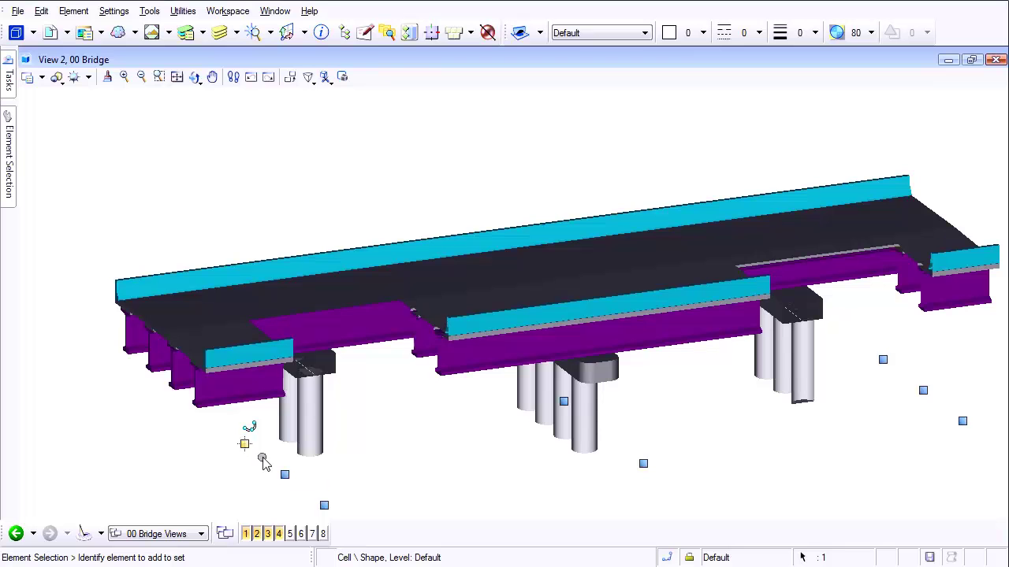
Move both clip-mask rectangles to cut away a mid-span deck section and the far deck end
click(216, 423)
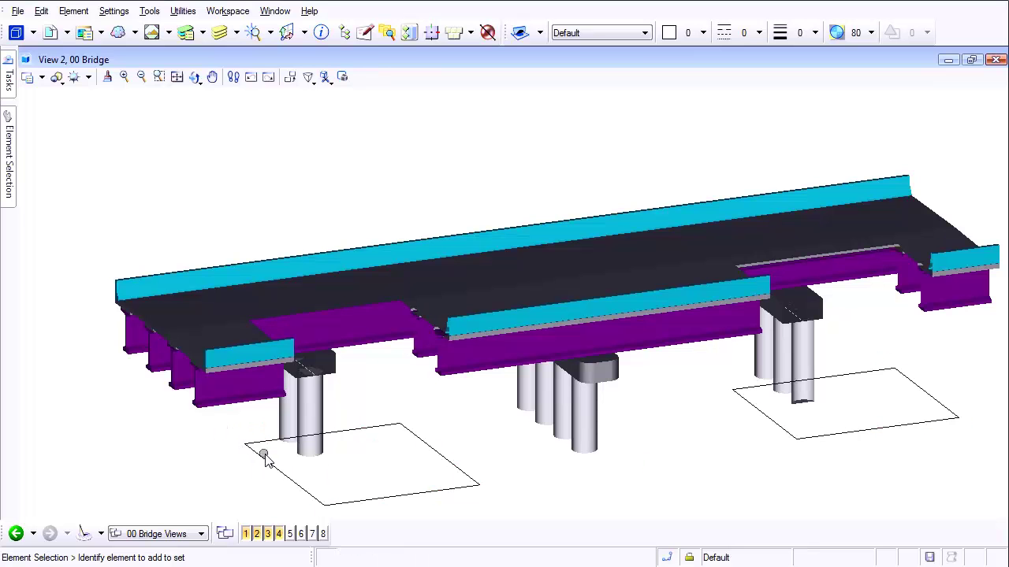
click(264, 461)
drag(259, 461, 162, 416)
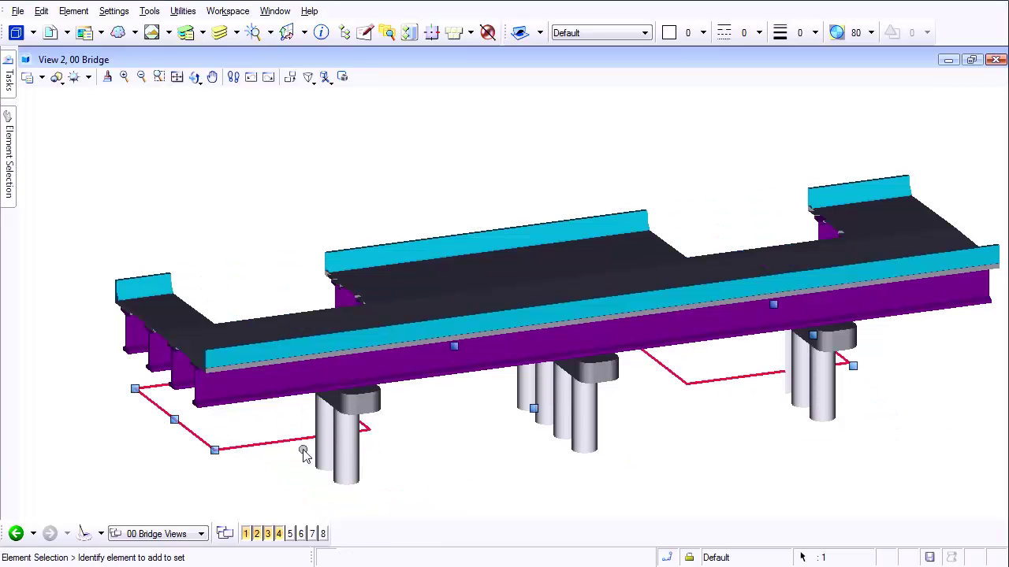
drag(286, 446, 344, 490)
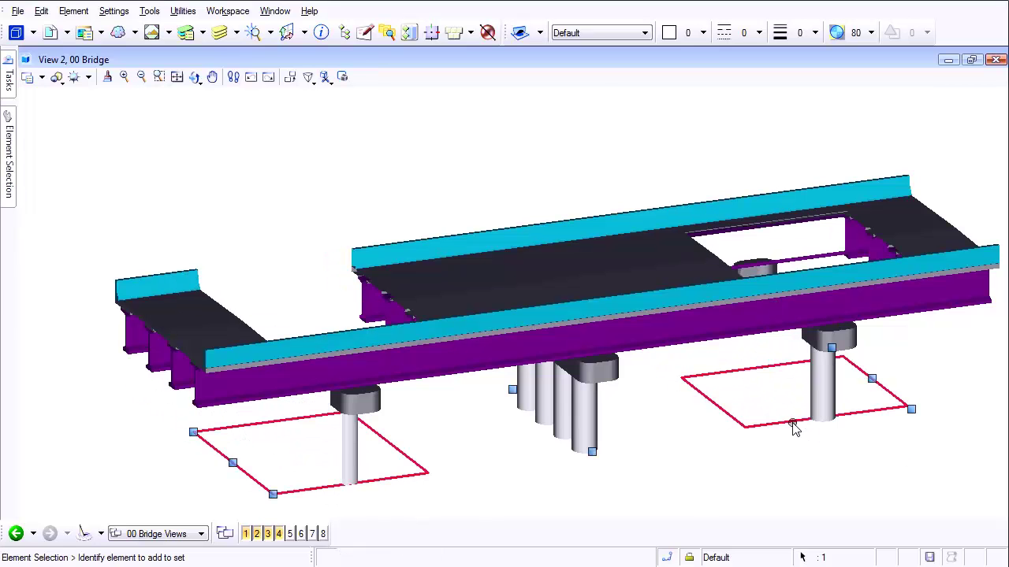
drag(797, 420, 928, 352)
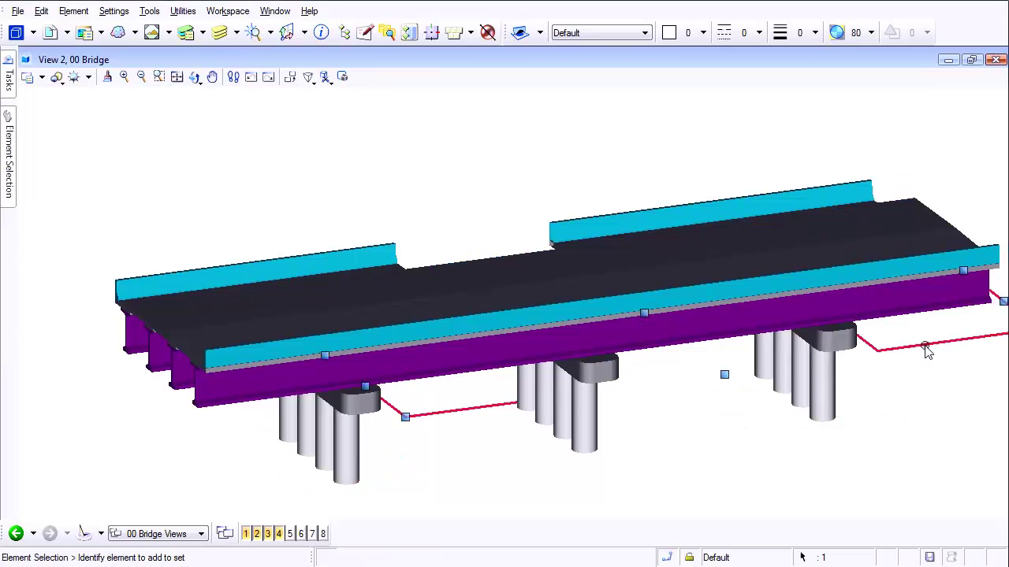
drag(927, 353, 864, 441)
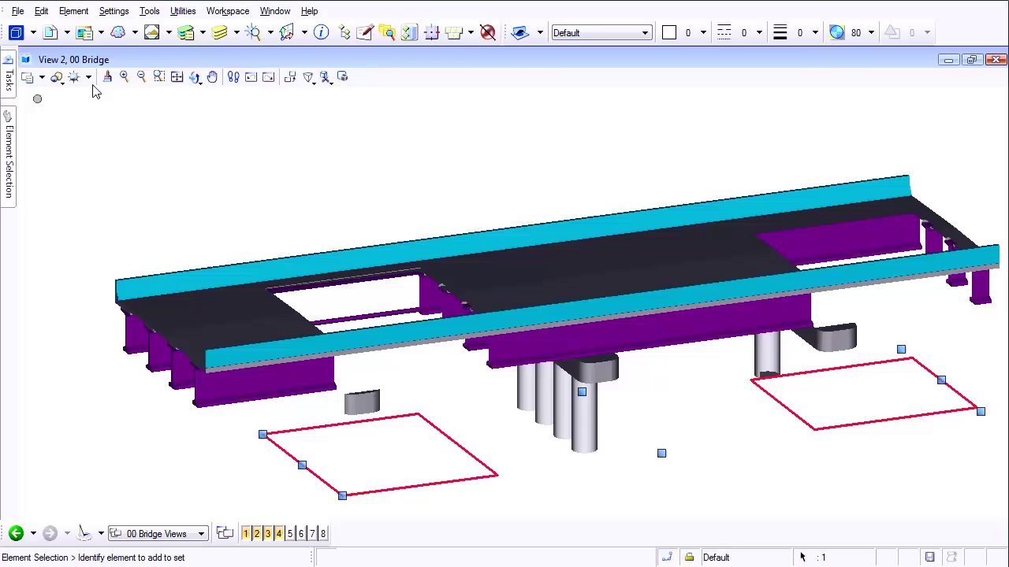
Fit the shaded bridge in View 2 and rotate it to a new angle
click(176, 76)
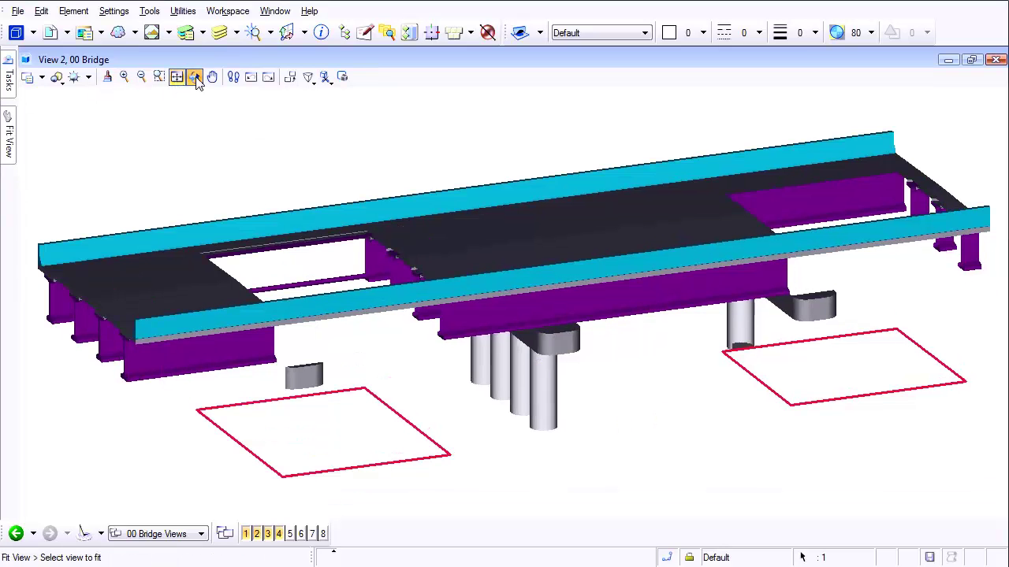
click(194, 77)
click(512, 304)
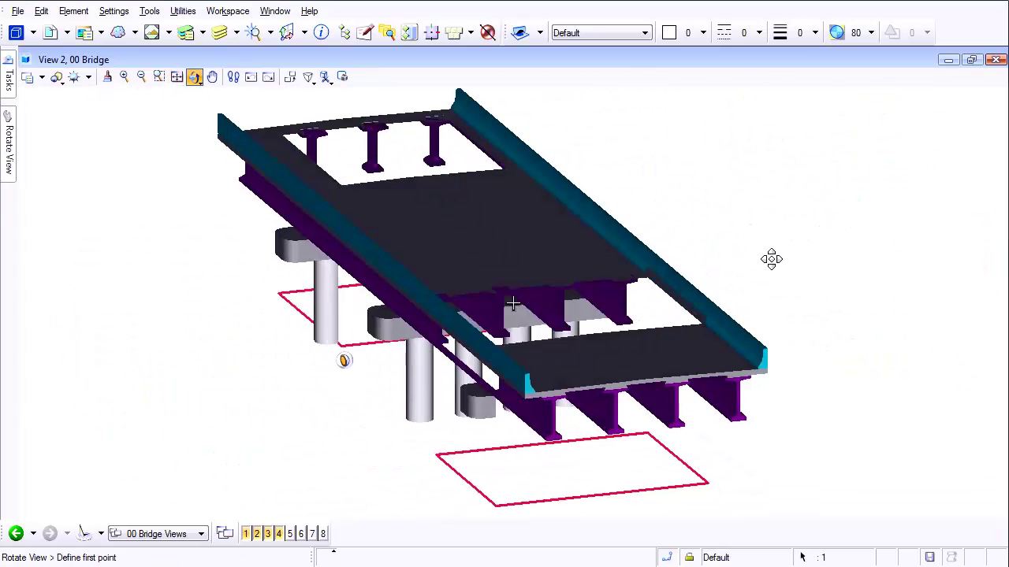
click(720, 277)
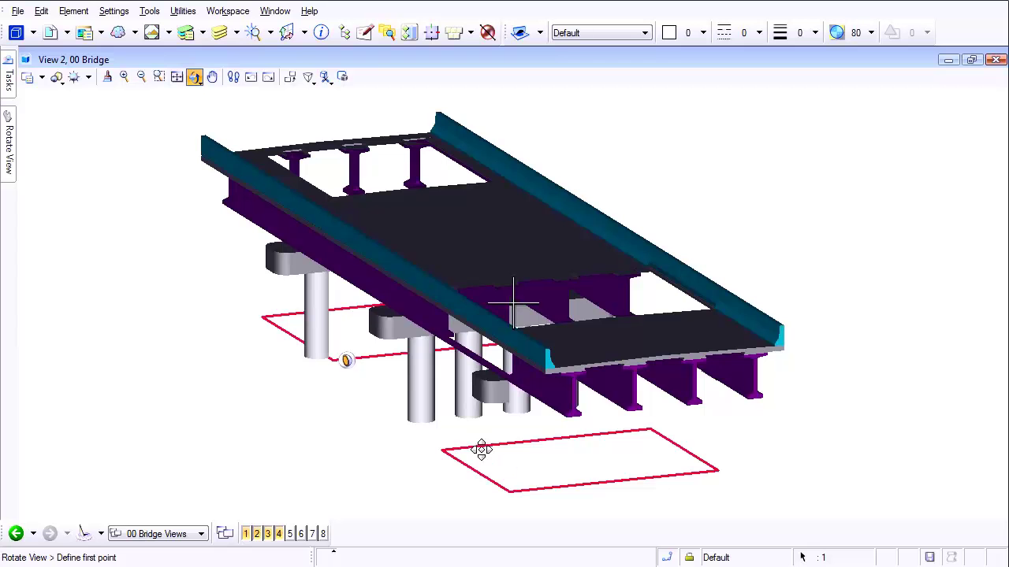
Delete both red clip-mask rectangles and retile the four views
mouse_move(11, 87)
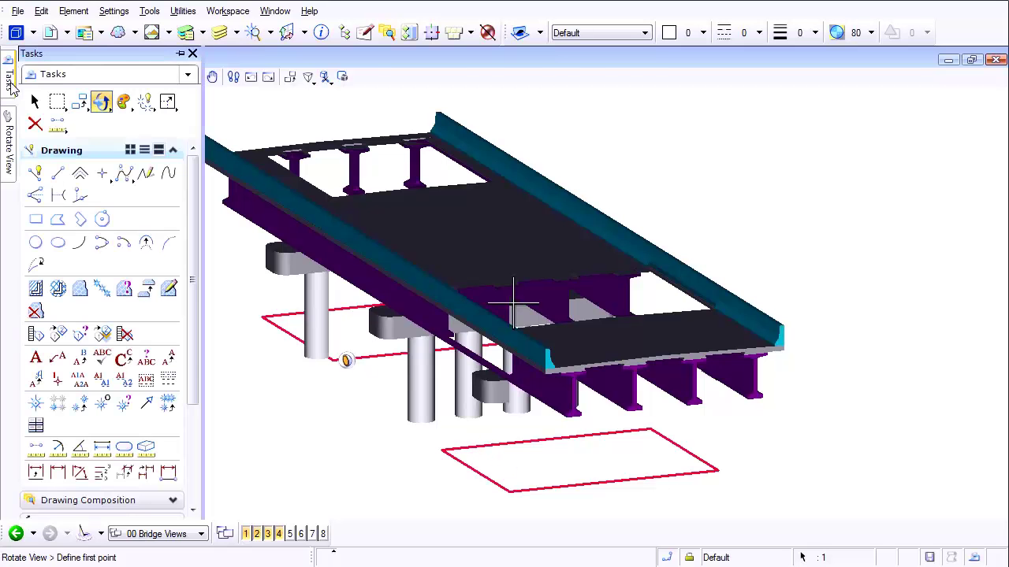
click(35, 101)
click(298, 340)
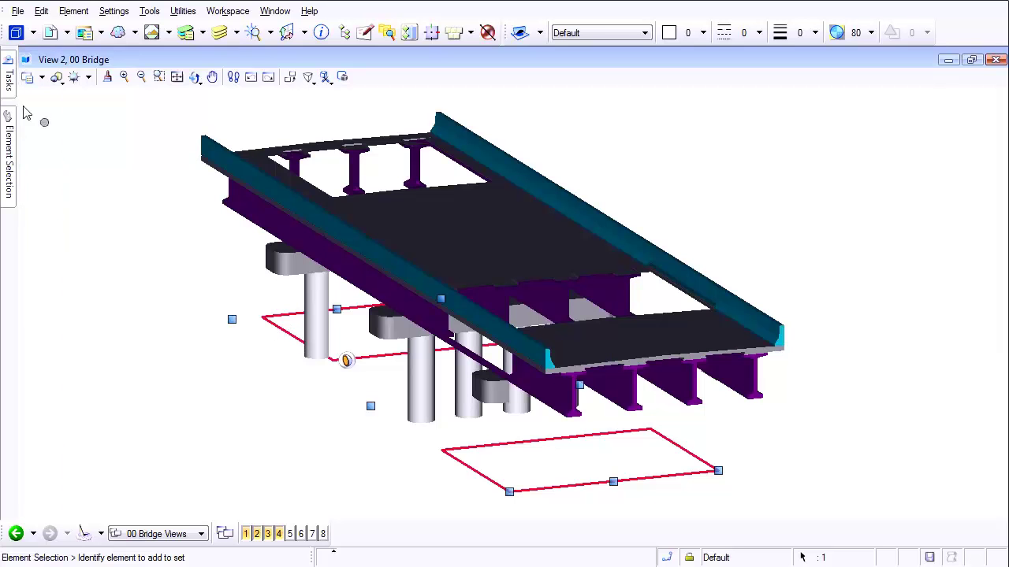
mouse_move(11, 79)
click(35, 124)
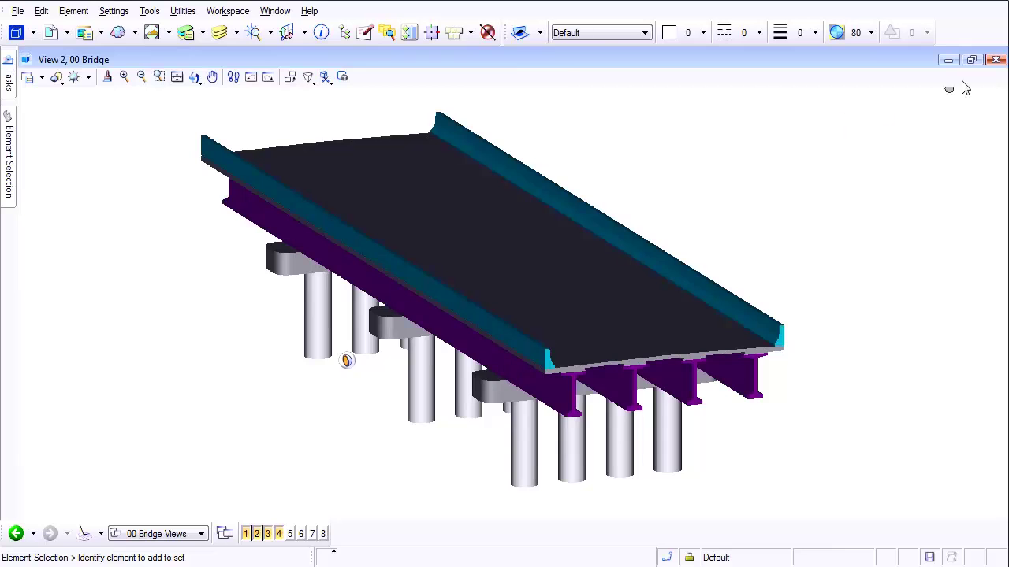
click(971, 61)
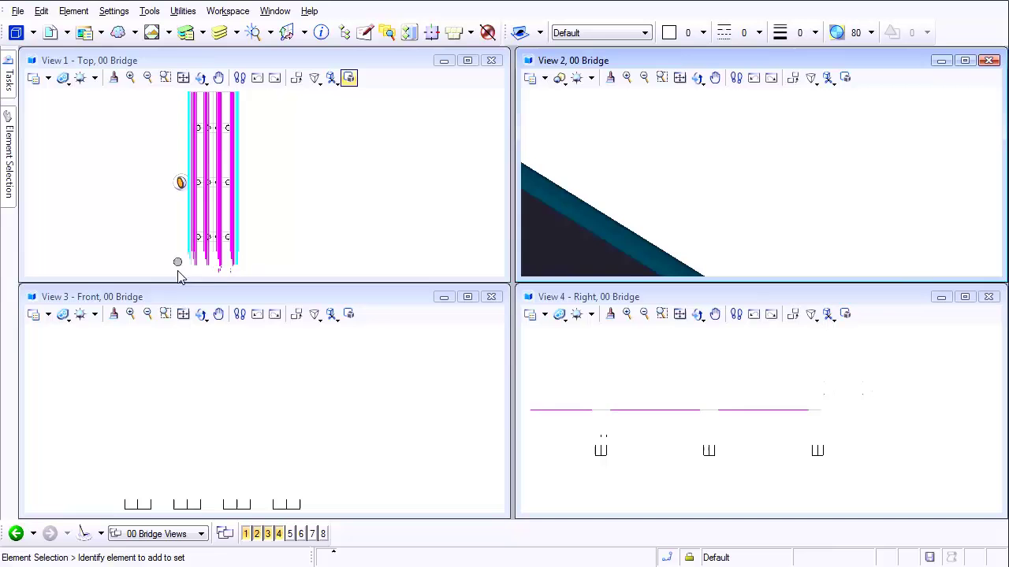
Fit the whole uncut bridge into the Front, Right and isometric views
click(182, 313)
click(349, 342)
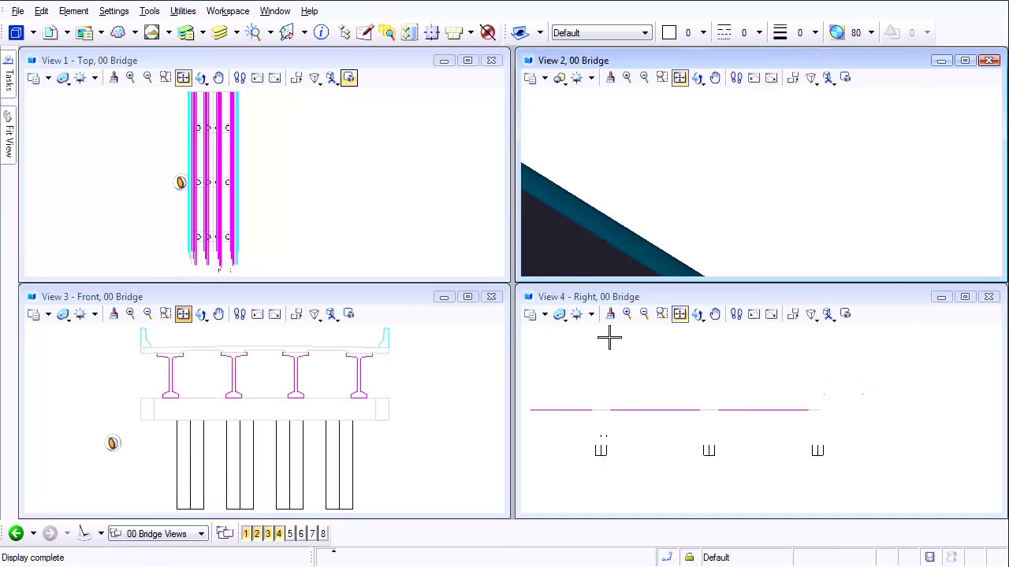
click(679, 314)
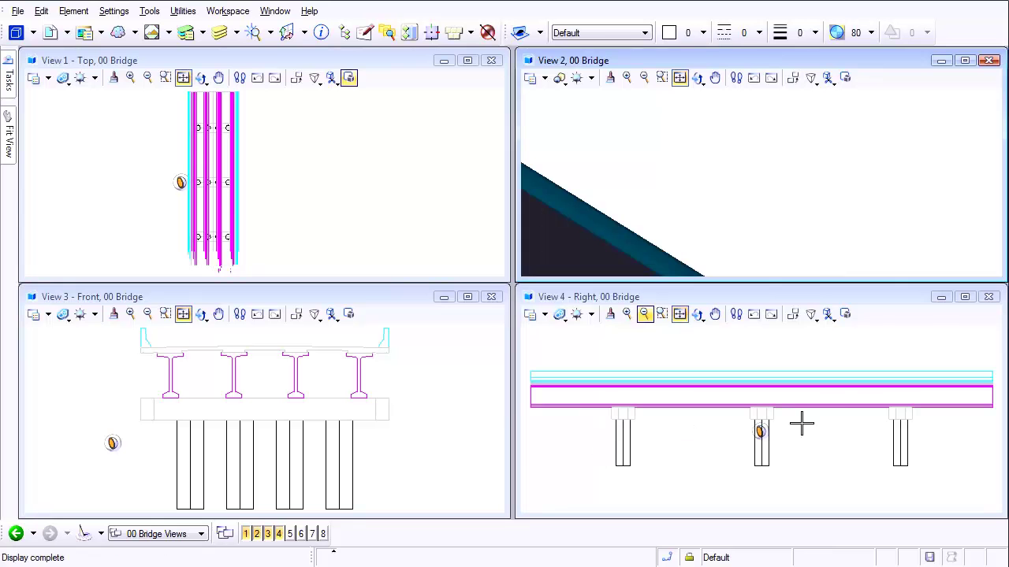
click(746, 212)
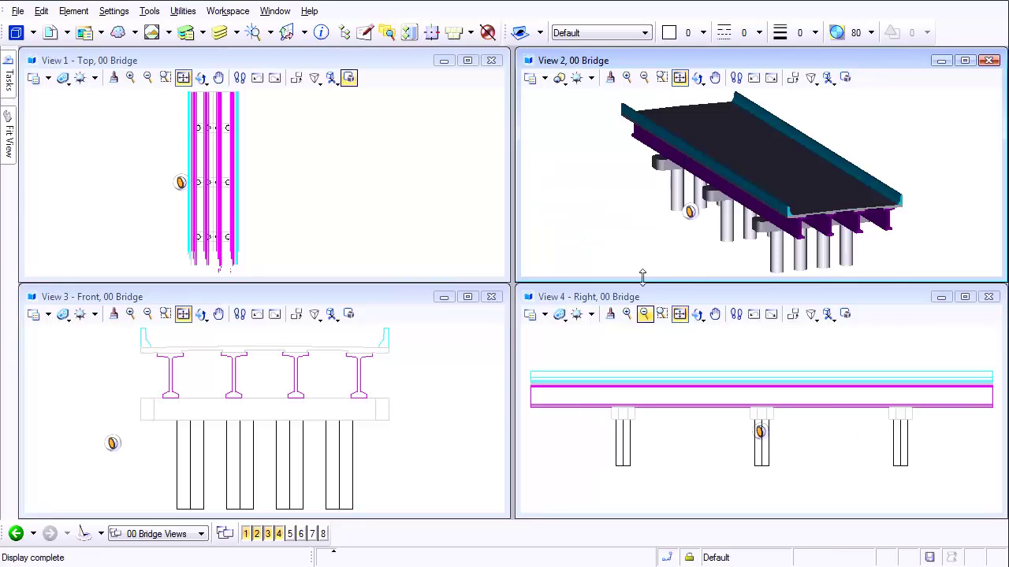